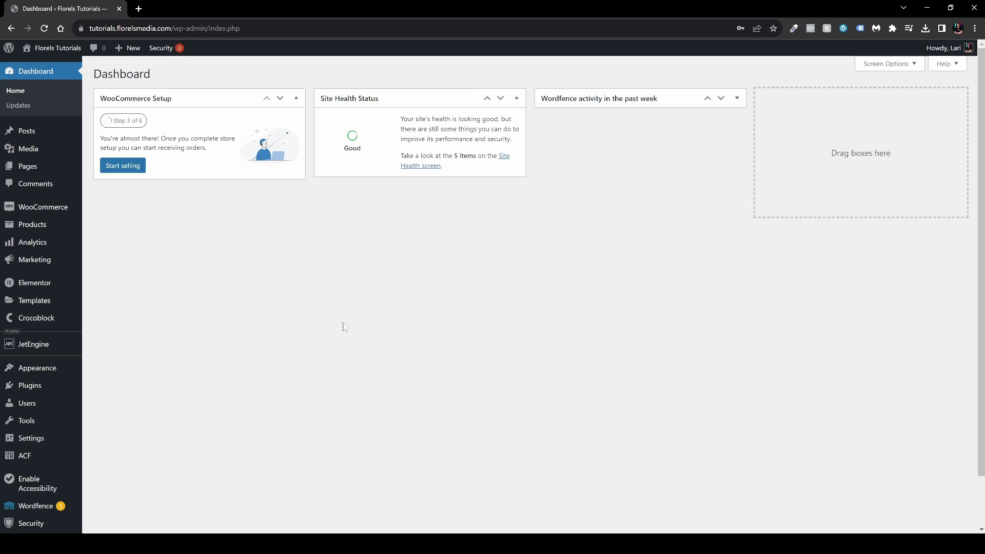
Search Add New plugins for 'litespeed', then install and activate LiteSpeed Cache.
left_click(38, 385)
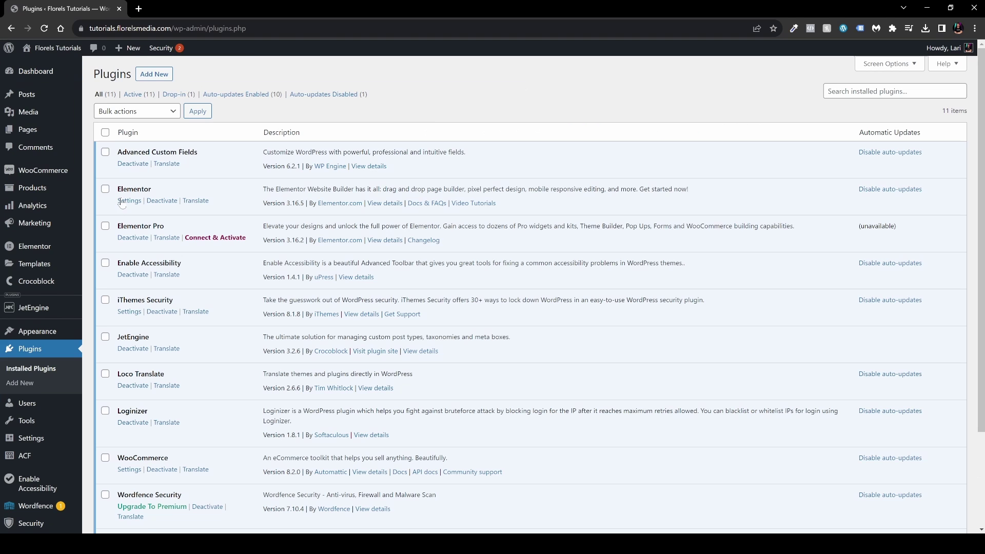
left_click(153, 74)
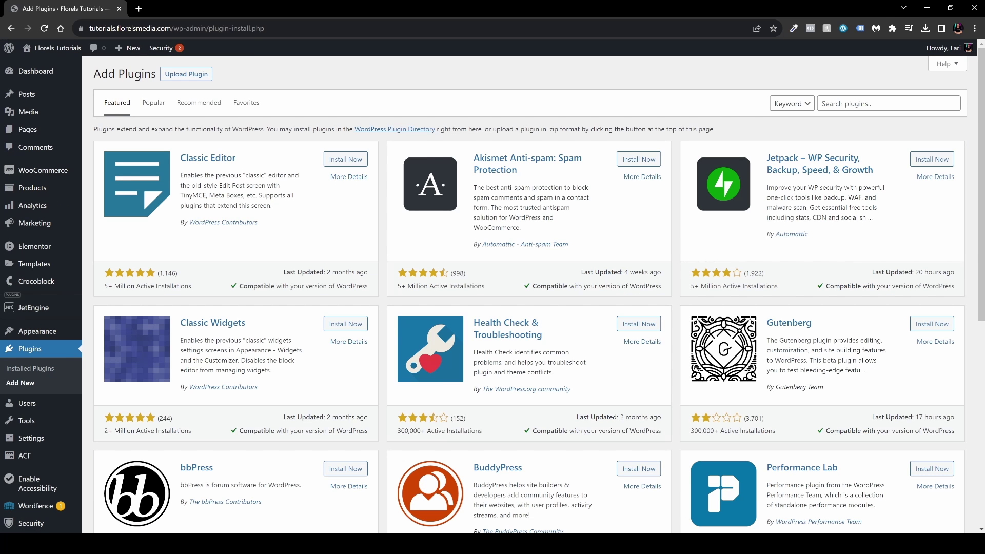
type("litespeed")
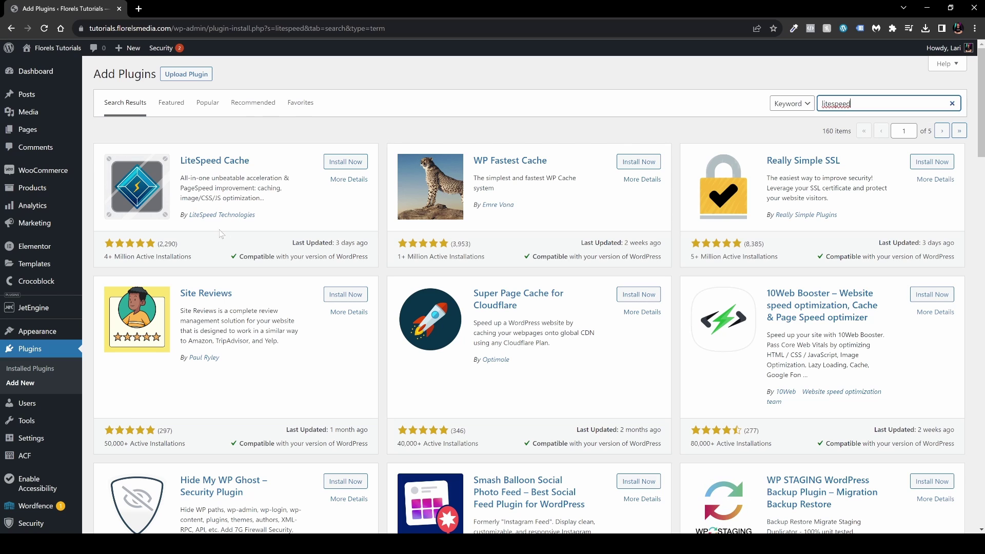
left_click(345, 161)
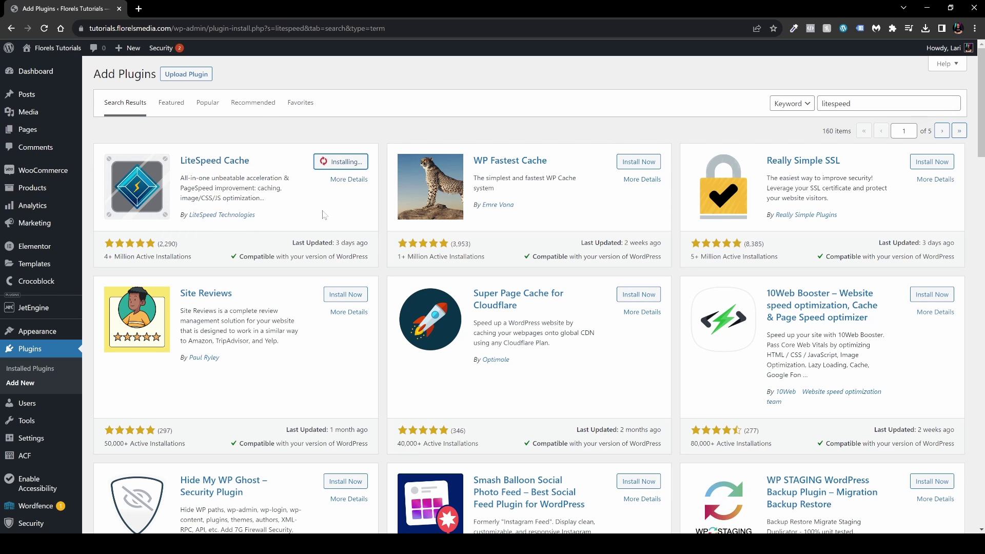
left_click(349, 162)
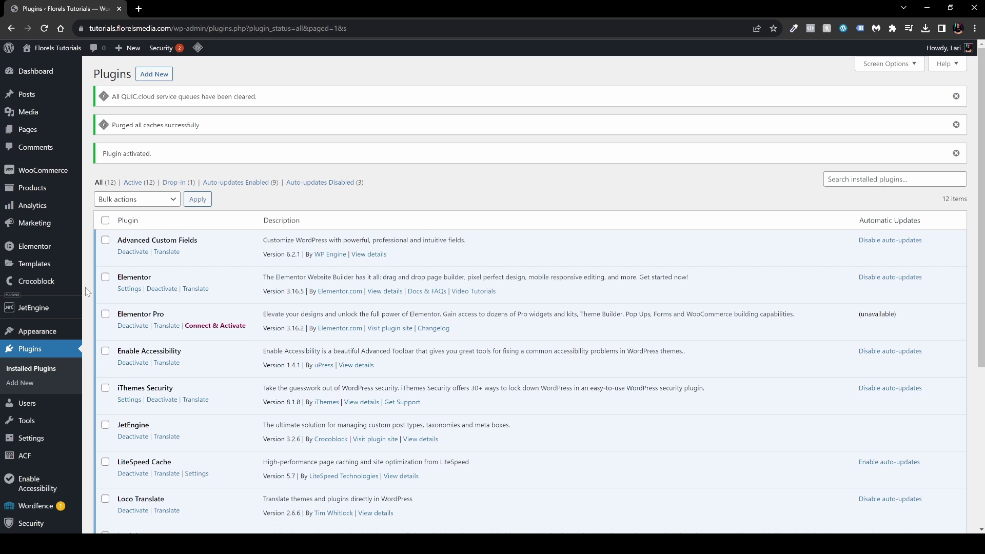
In LiteSpeed Image Optimization Settings, switch Auto Request Cron to ON.
scroll(85, 287, "down", 4)
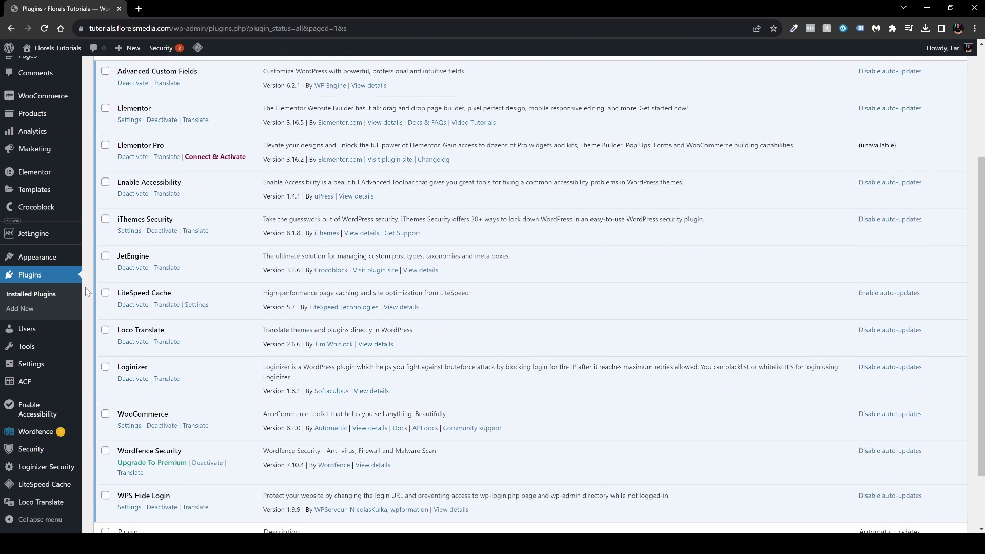
mouse_move(38, 486)
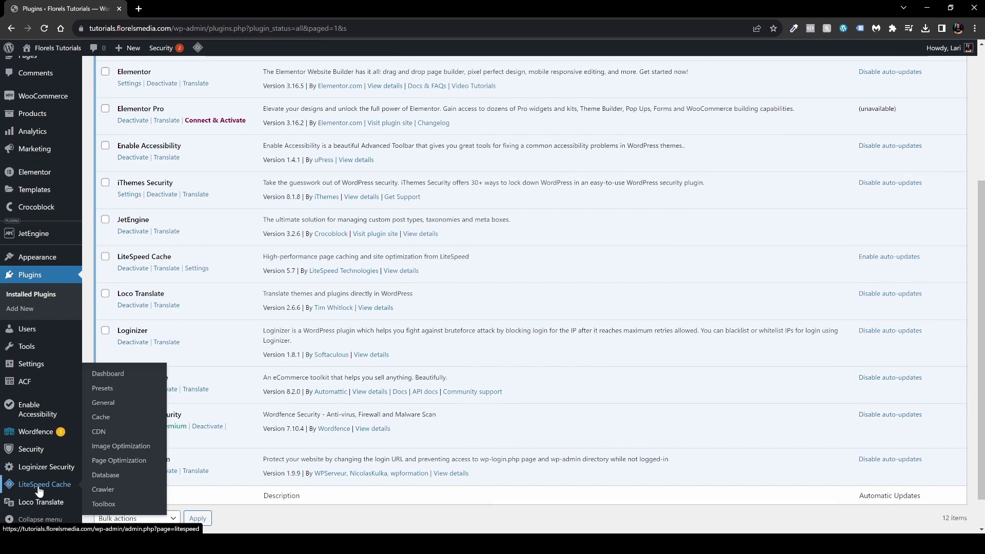
left_click(108, 450)
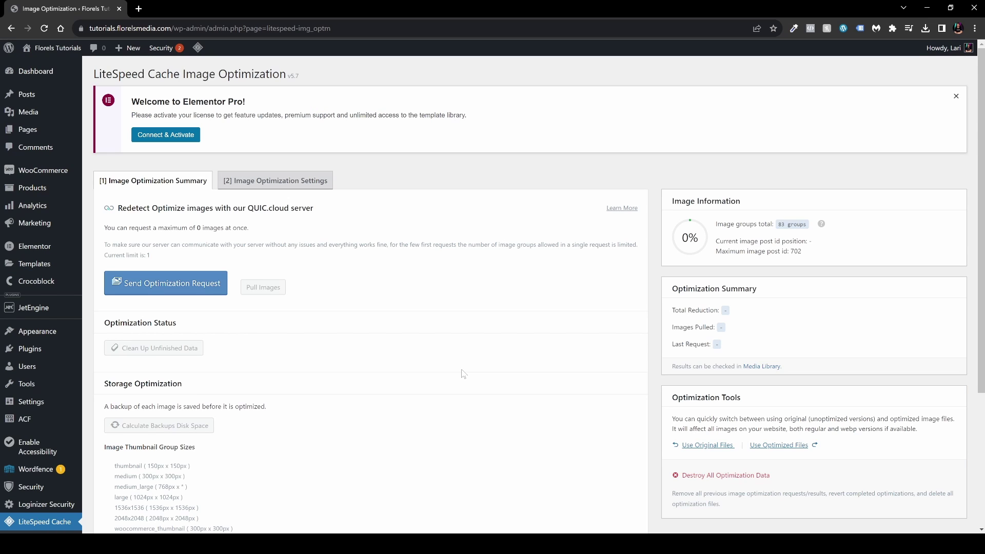
left_click(291, 185)
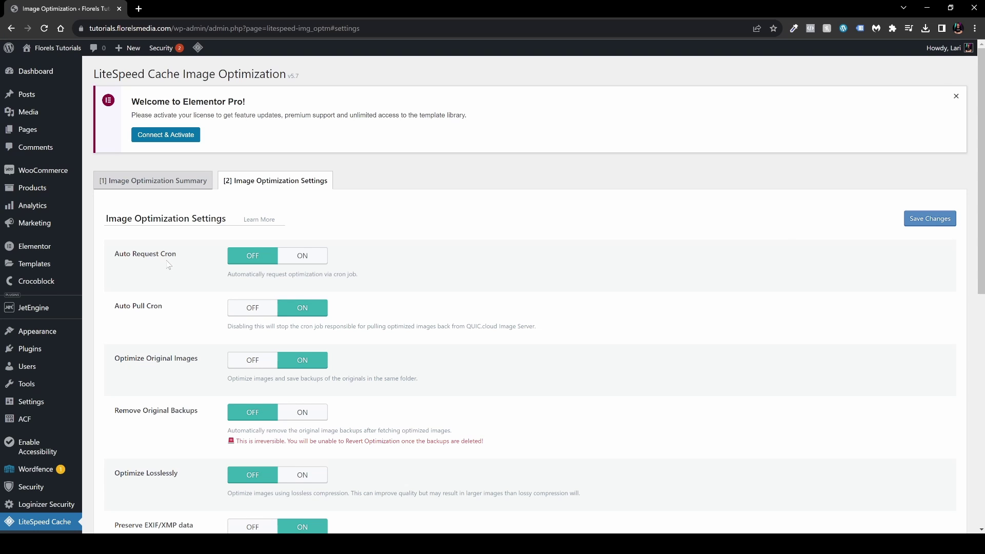
left_click(308, 263)
scroll(195, 334, "down", 2)
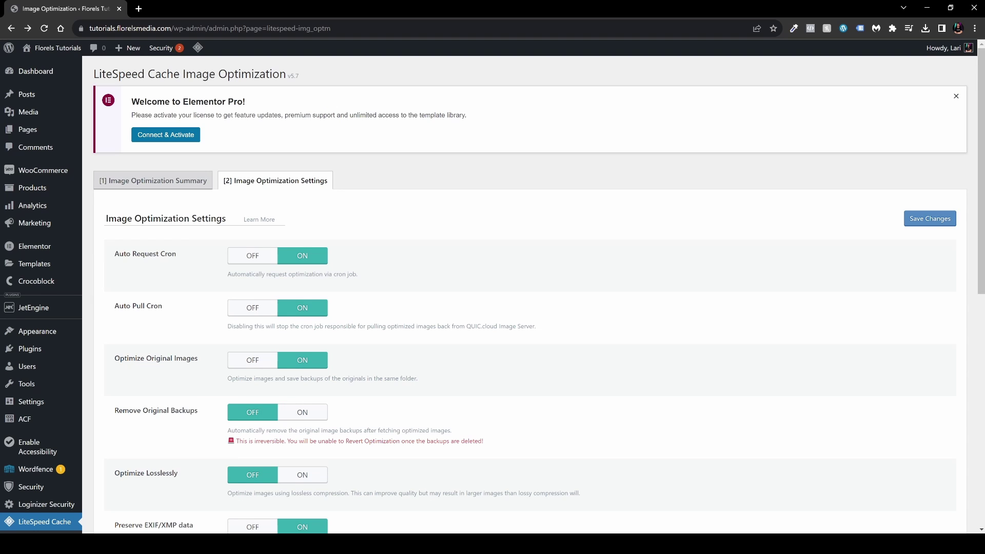
scroll(76, 408, "down", 4)
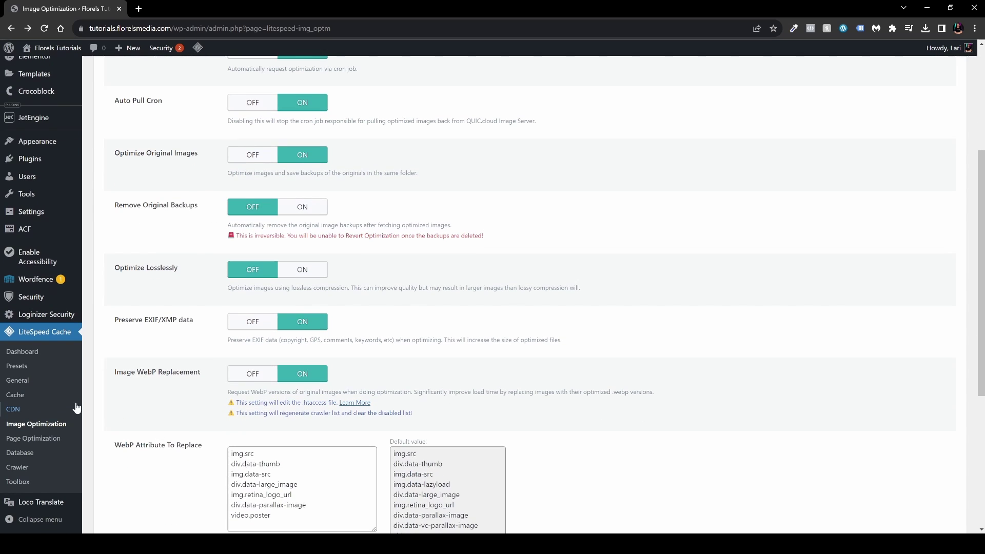
In LiteSpeed General settings, turn on Automatically Upgrade and request a QUIC.cloud Domain Key.
left_click(22, 384)
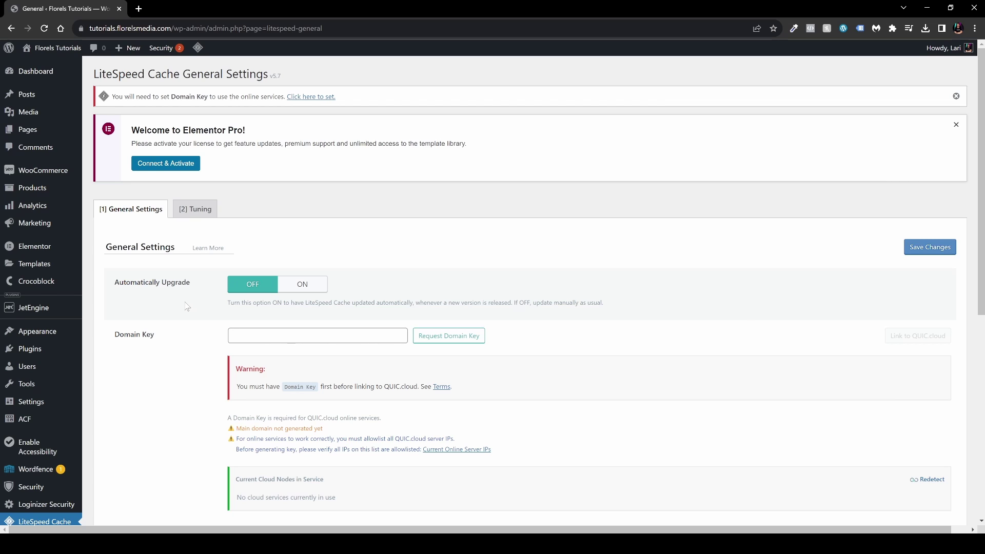
left_click(307, 286)
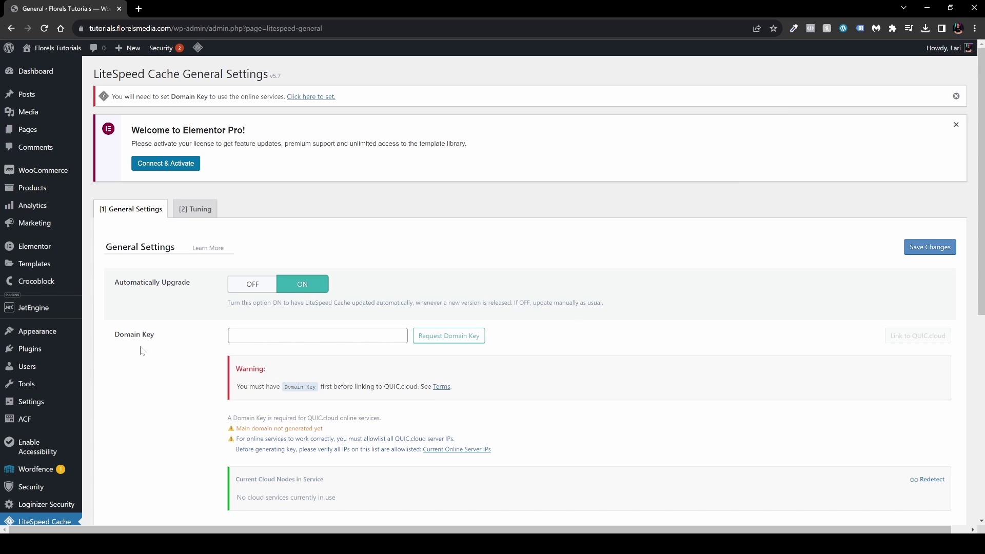
left_click(444, 342)
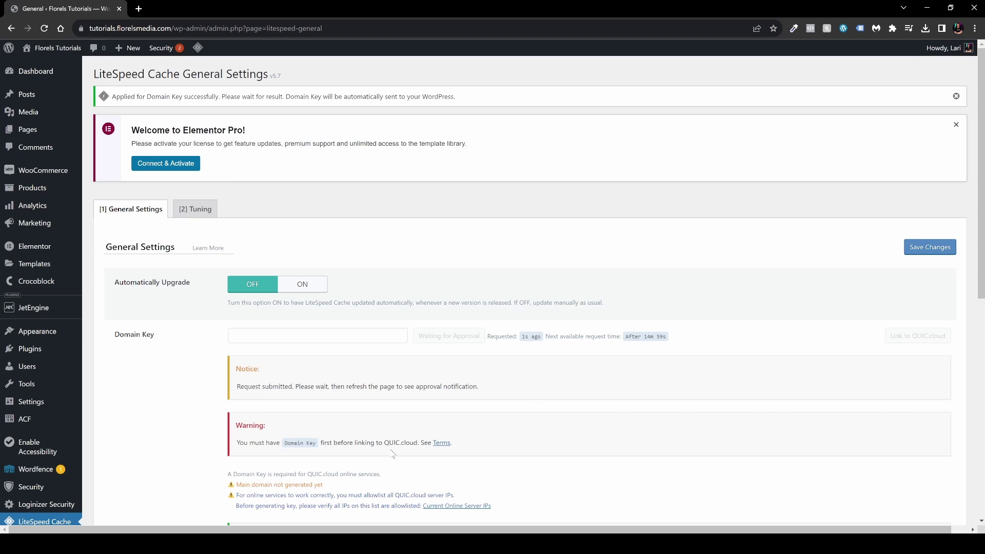
left_click_drag(383, 442, 401, 442)
left_click(473, 409)
Re-enable Automatically Upgrade and save, confirming the Domain Key is approved.
left_click(299, 288)
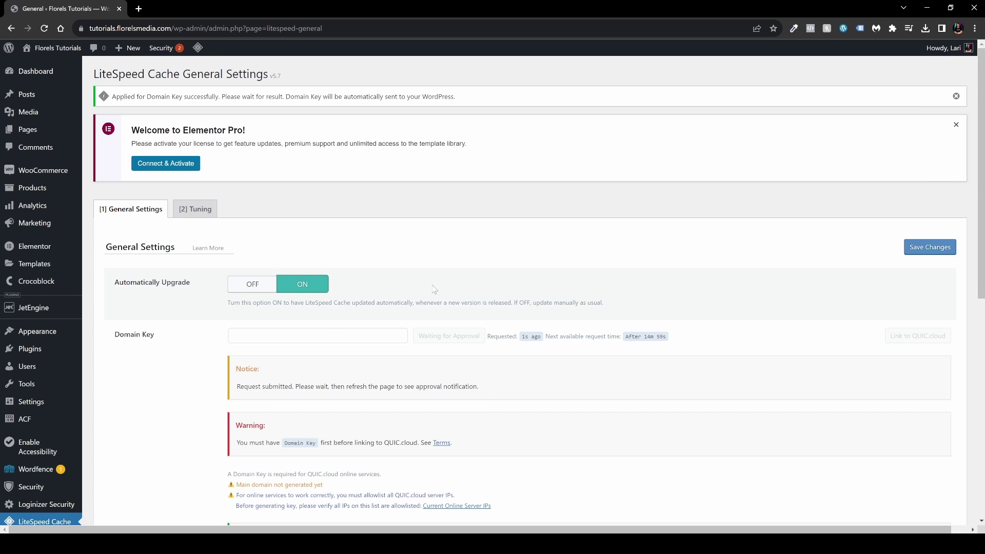
left_click(933, 248)
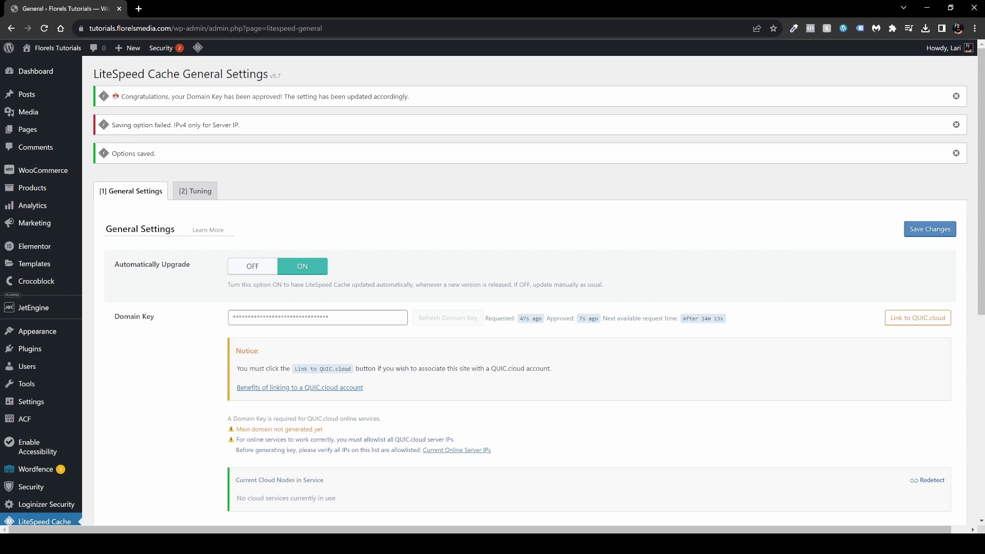
left_click_drag(329, 318, 226, 322)
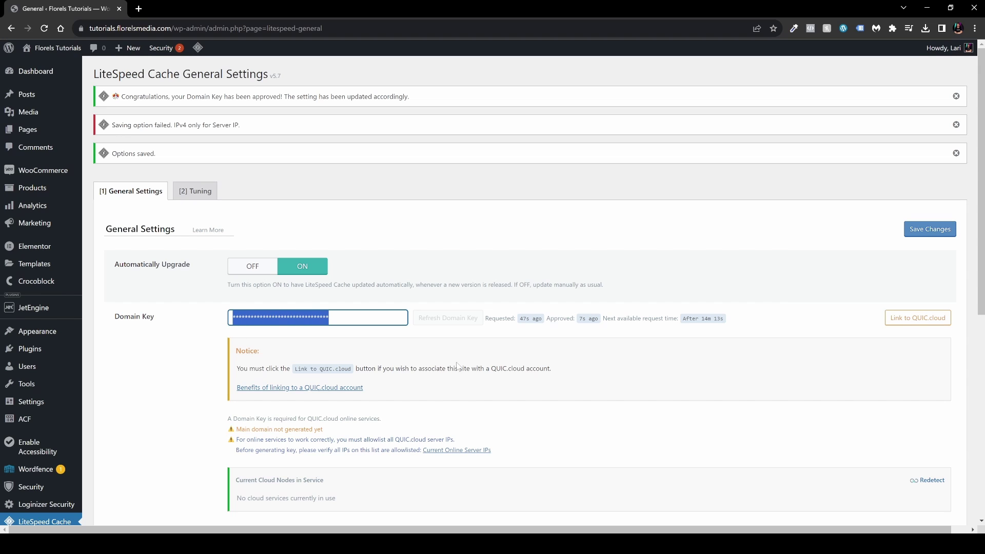
left_click(906, 340)
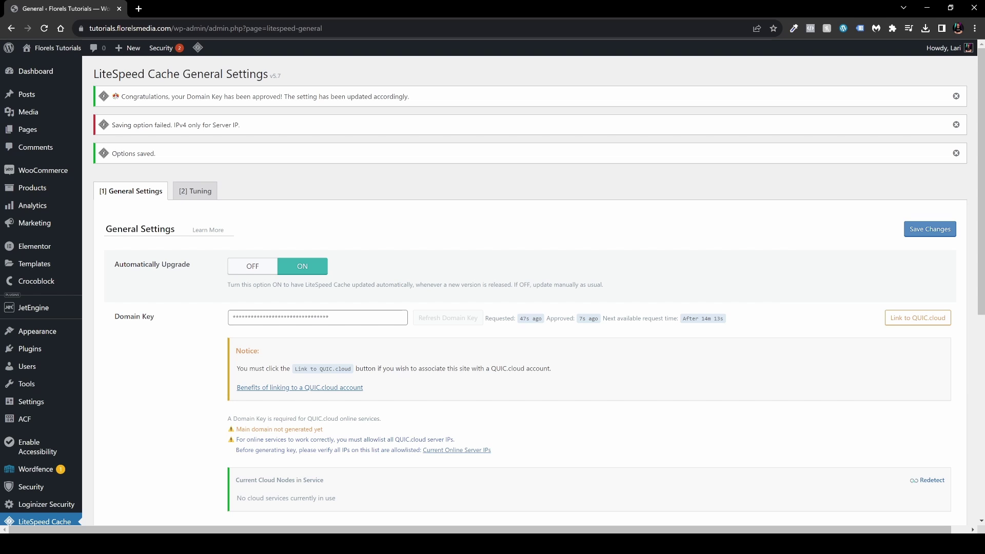
Send an optimization request from the Image Optimization Summary, reaching 2% of 82 image groups.
scroll(534, 287, "down", 4)
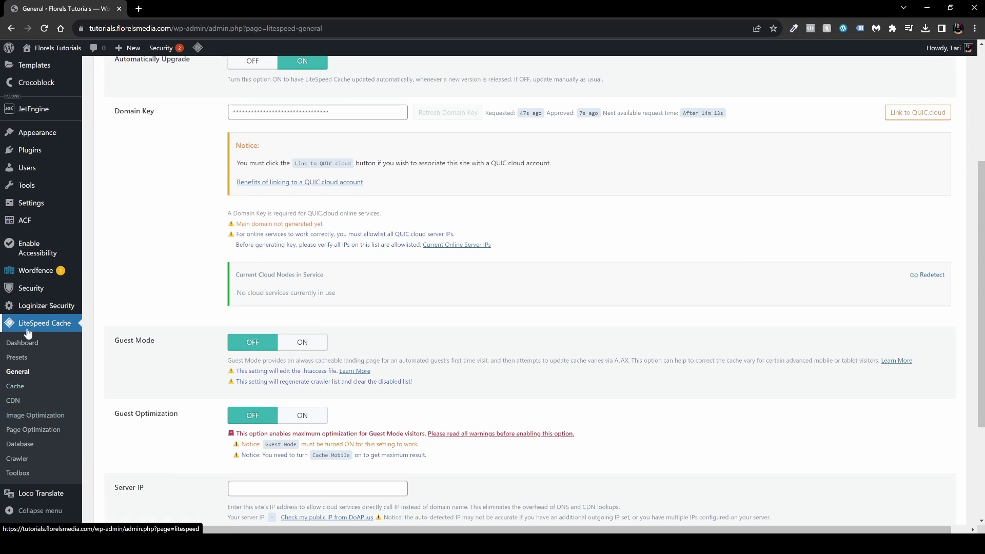
left_click(49, 420)
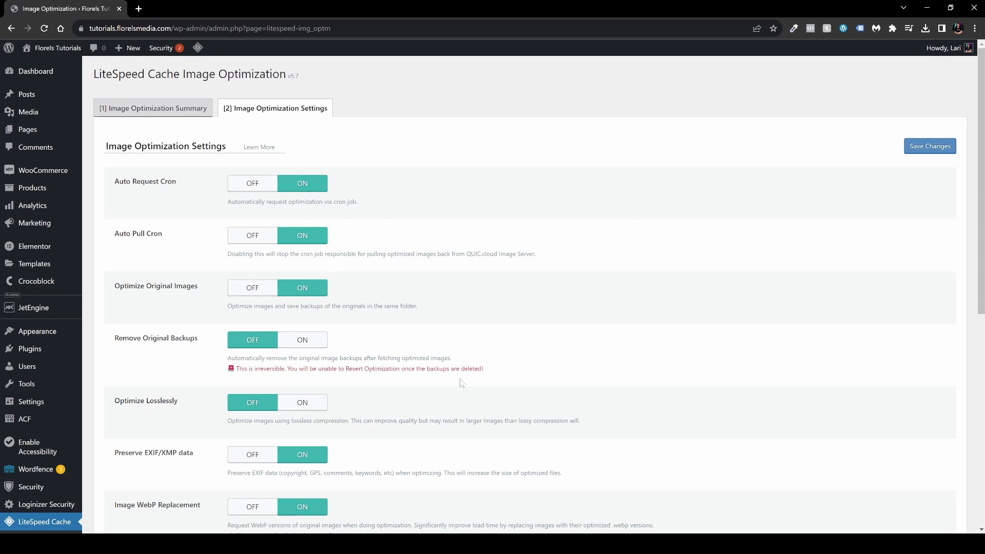
left_click(150, 117)
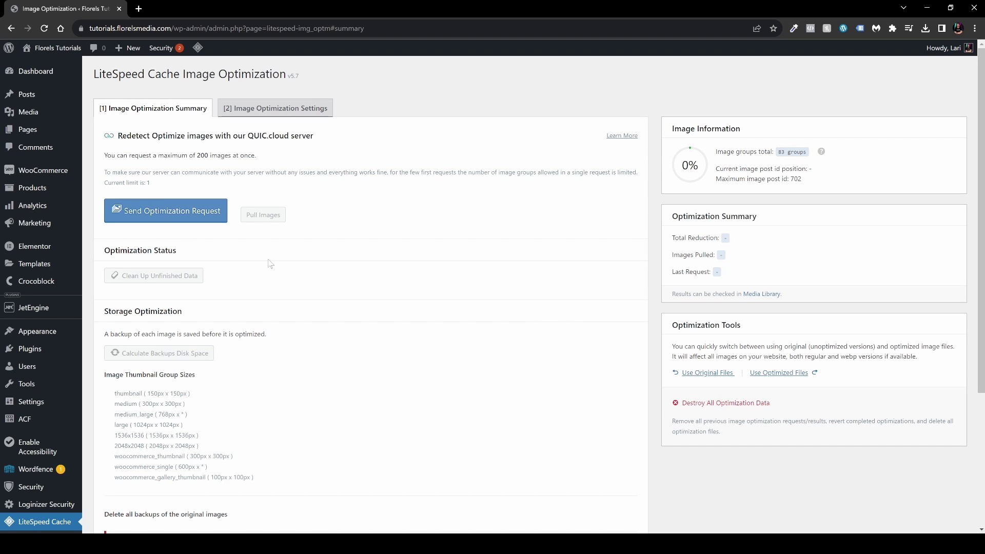
left_click(179, 223)
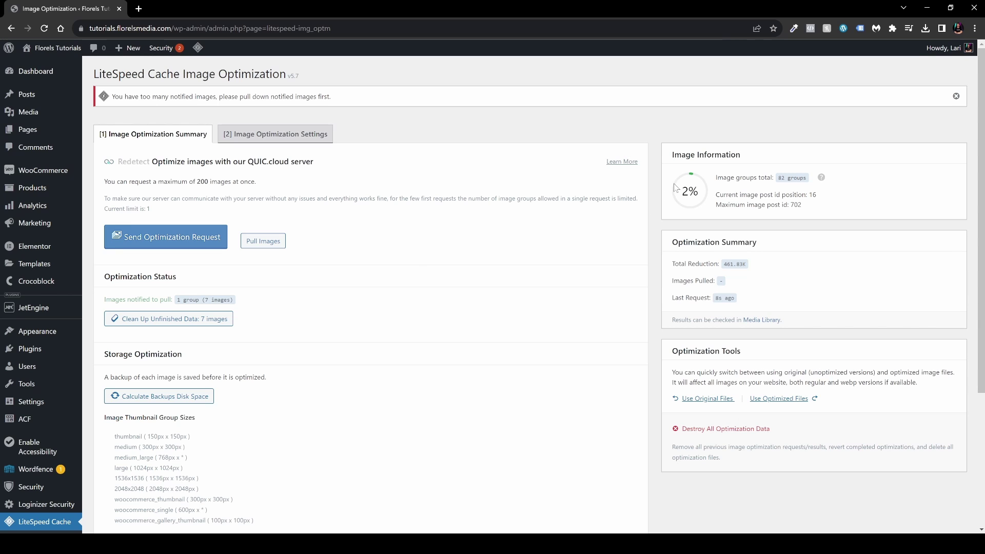
Check the Image Information panel showing 2% optimization progress.
left_click_drag(671, 155, 730, 155)
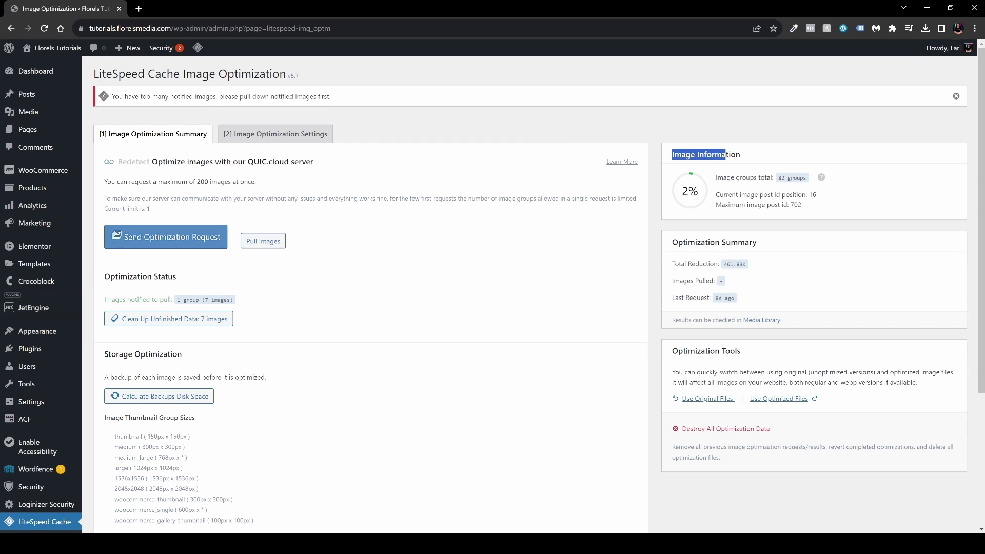
left_click_drag(685, 185, 690, 204)
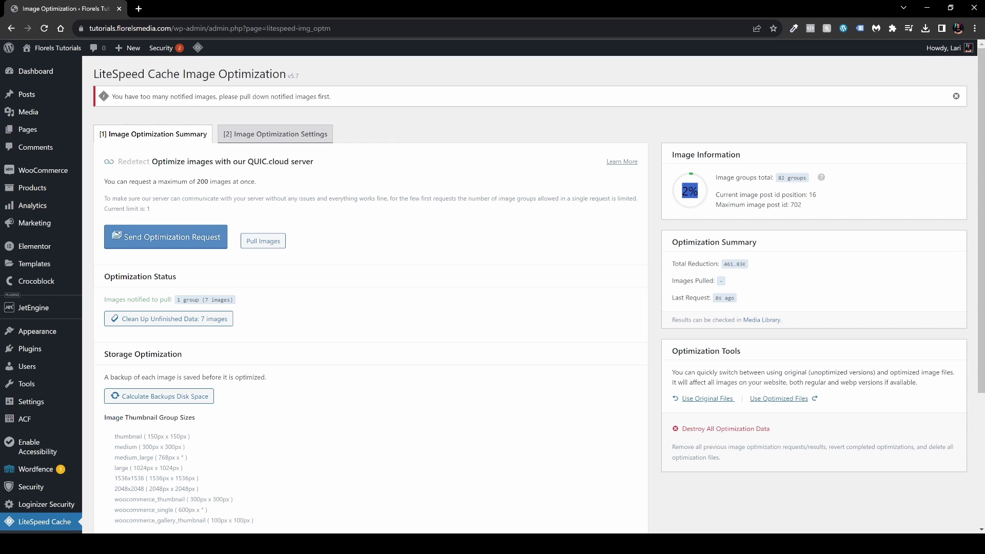
left_click(690, 204)
left_click_drag(685, 186, 695, 225)
Purge all caches from the LiteSpeed admin-bar menu.
mouse_move(199, 54)
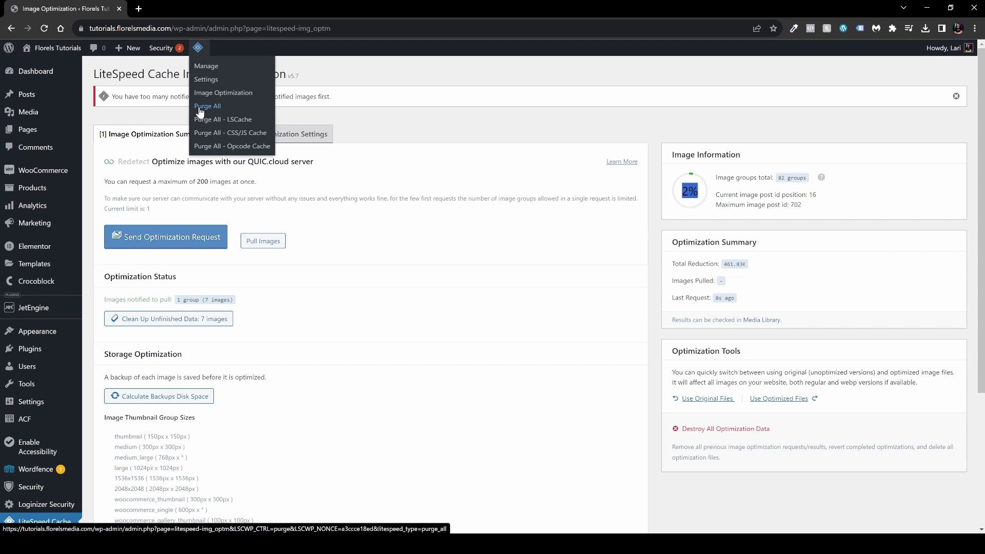
left_click(199, 108)
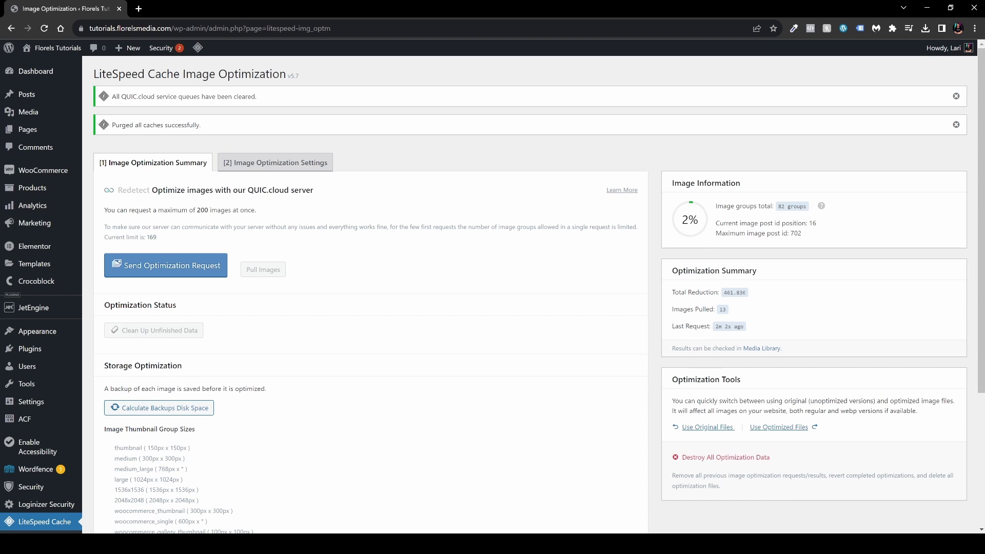
left_click_drag(704, 220, 667, 217)
mouse_move(61, 53)
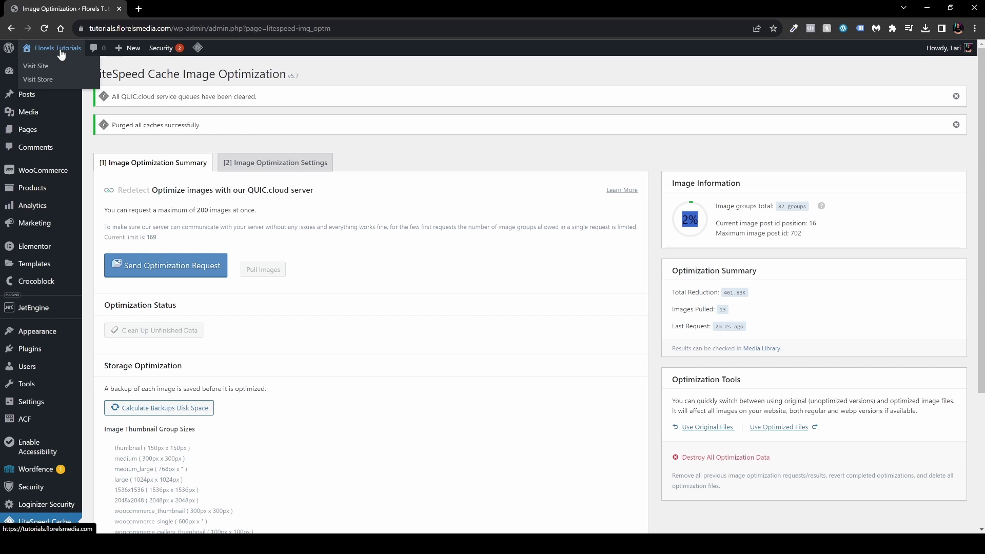
Open the homepage, advance the hero slider, and inspect the hero image in DevTools.
left_click(61, 54)
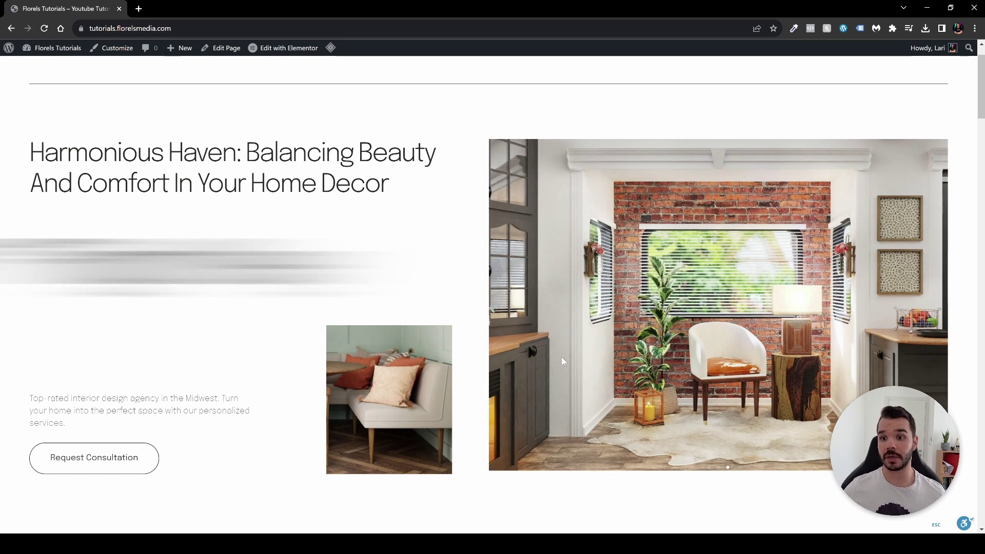
key("Right")
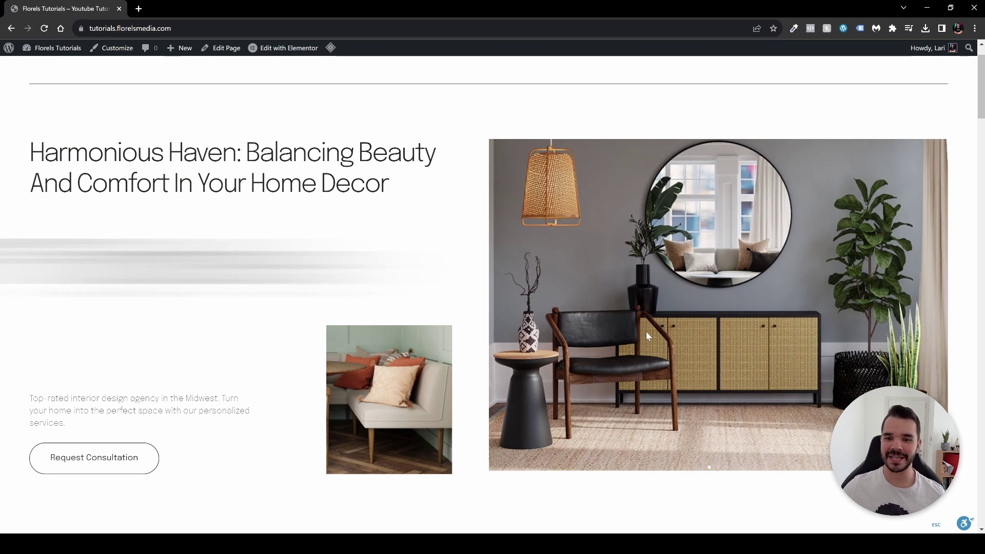
right_click(645, 332)
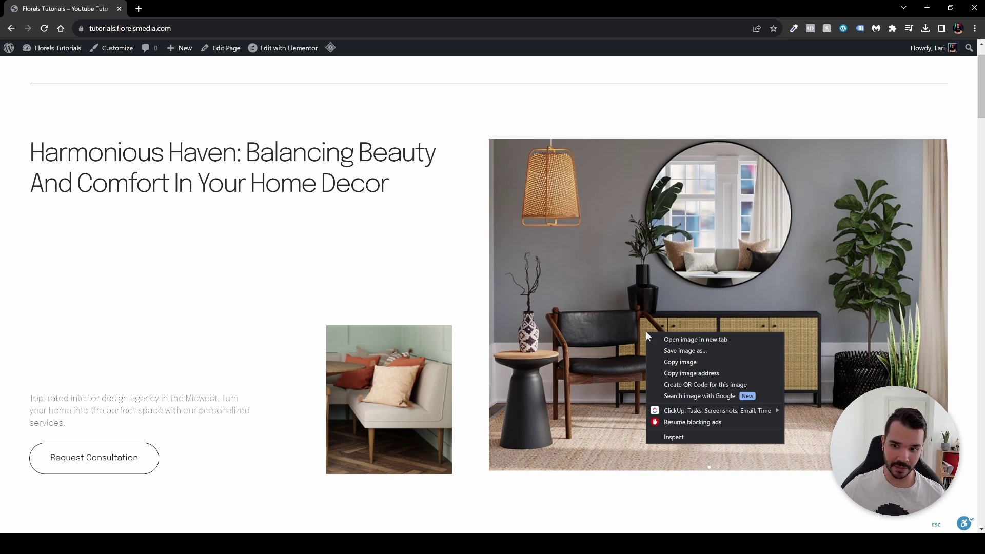
left_click(673, 437)
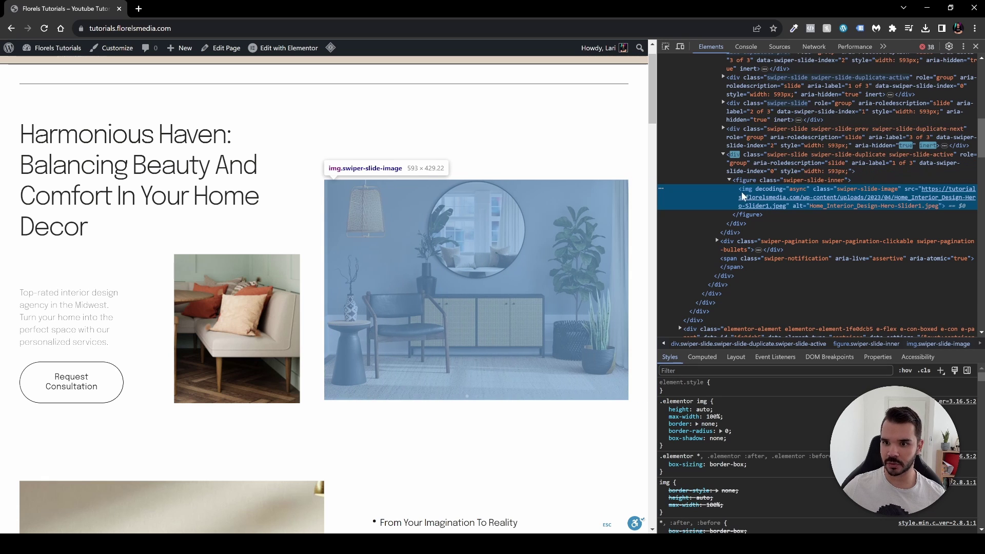
Pick the sofa photo with the element picker, showing its source is still .jpeg.
mouse_move(774, 210)
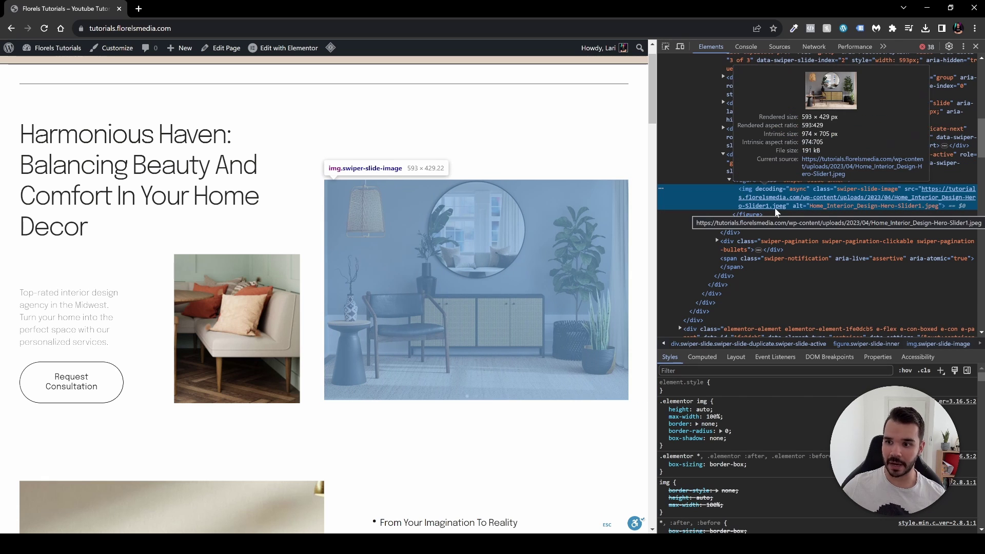
left_click(665, 45)
left_click(270, 318)
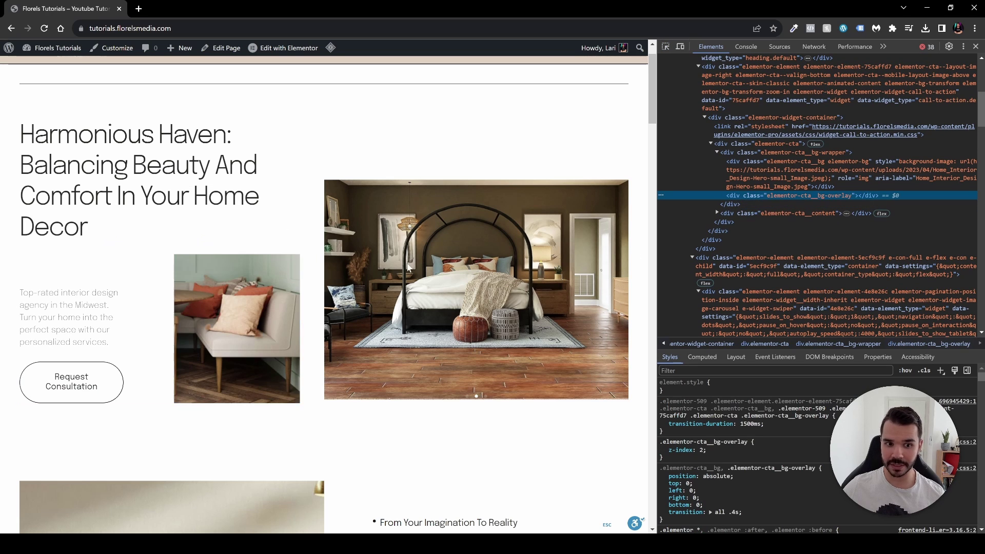
scroll(299, 296, "down", 4)
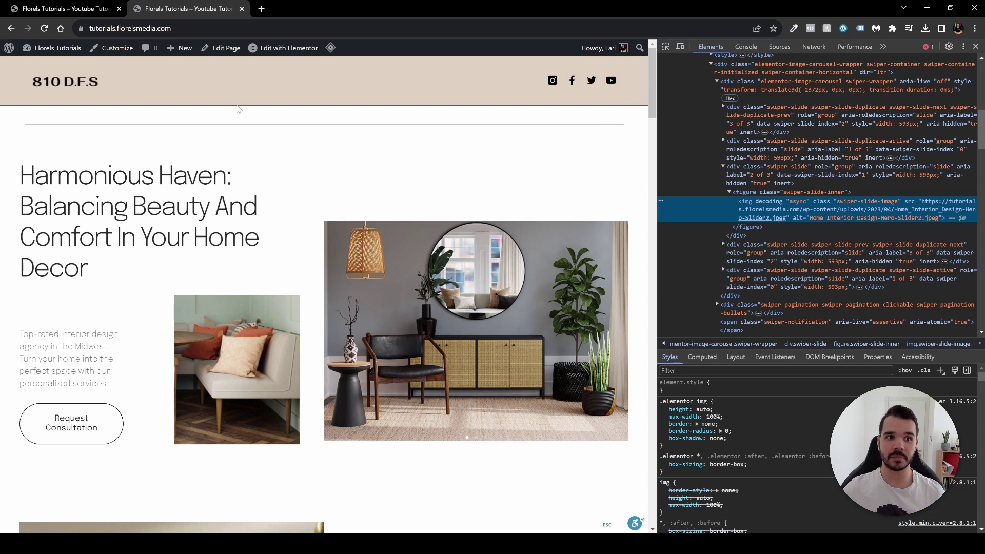
Back in LiteSpeed Image Optimization with DevTools closed, apply Use Optimized Files.
left_click(59, 51)
scroll(36, 342, "down", 3)
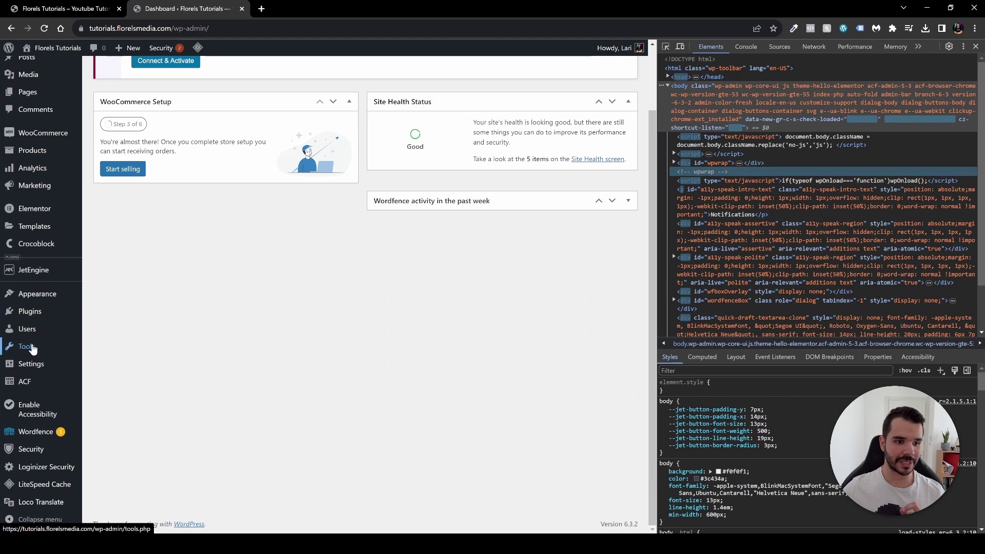
mouse_move(60, 485)
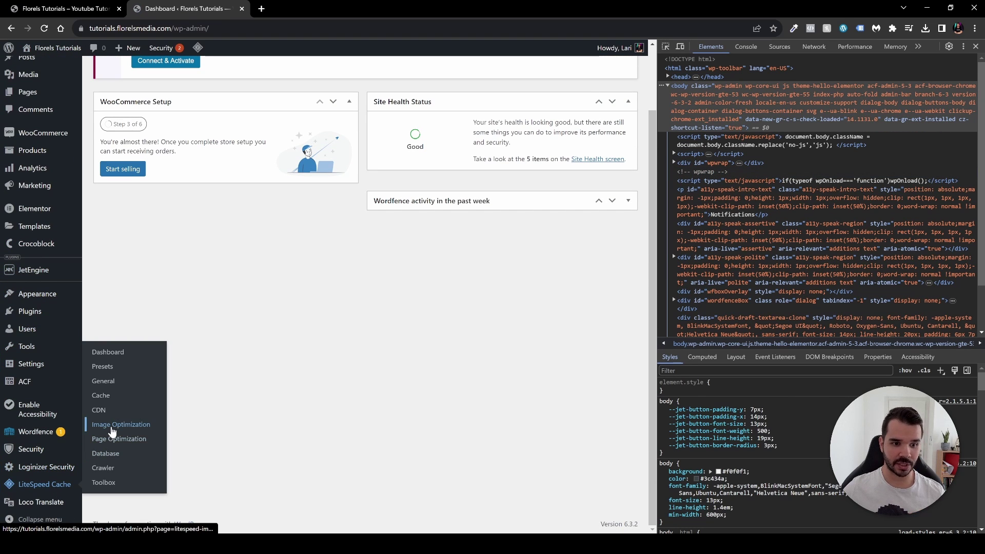
left_click(111, 425)
scroll(500, 319, "down", 4)
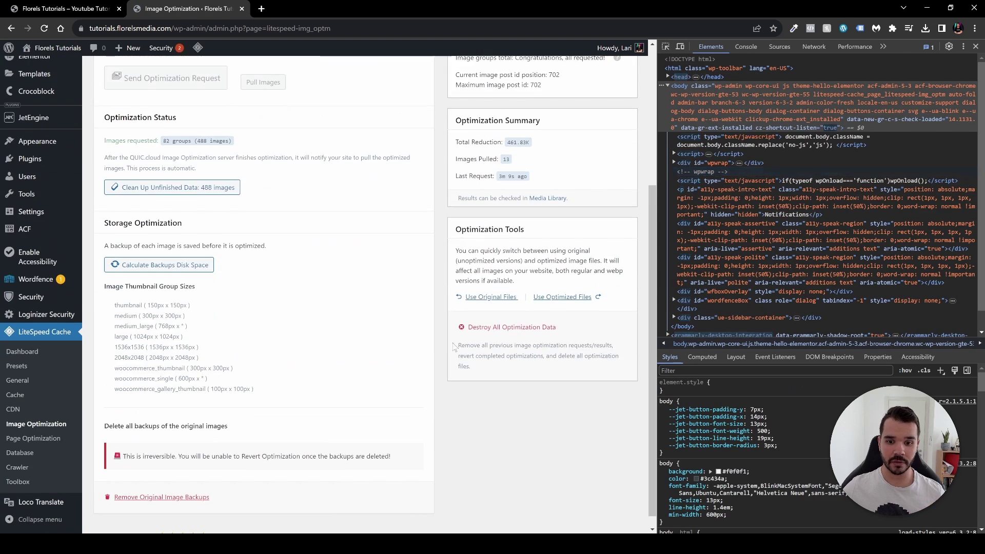
left_click(975, 46)
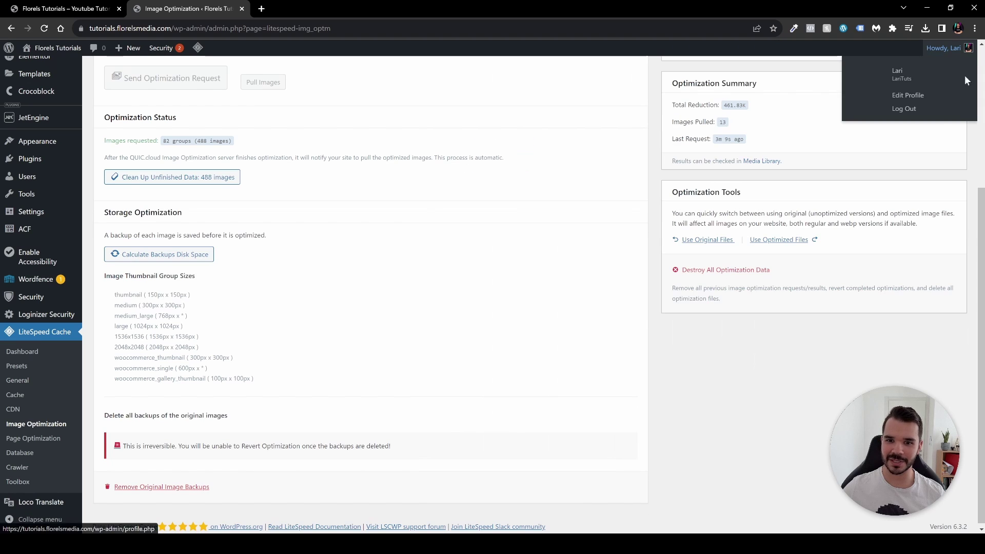
scroll(780, 352, "up", 2)
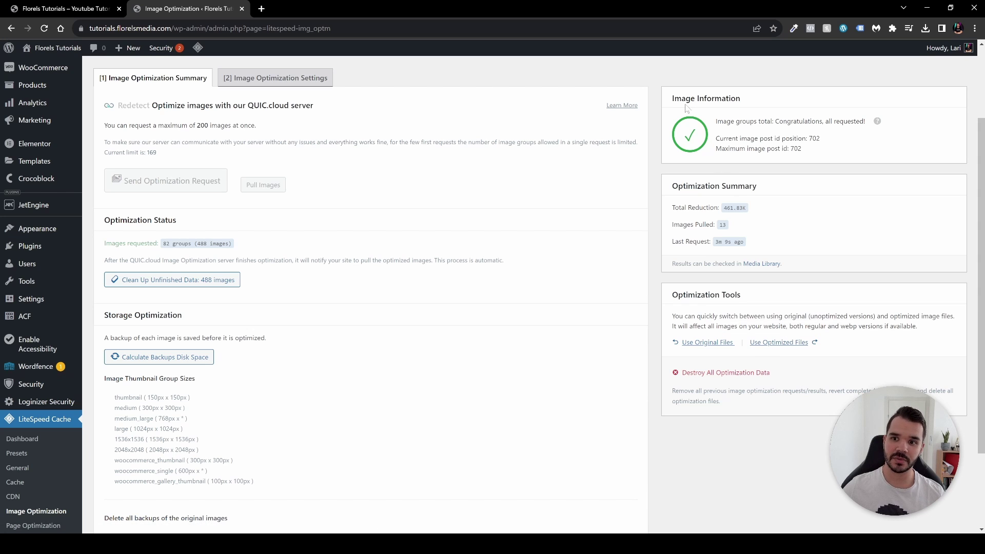
left_click_drag(670, 100, 743, 101)
left_click(704, 146)
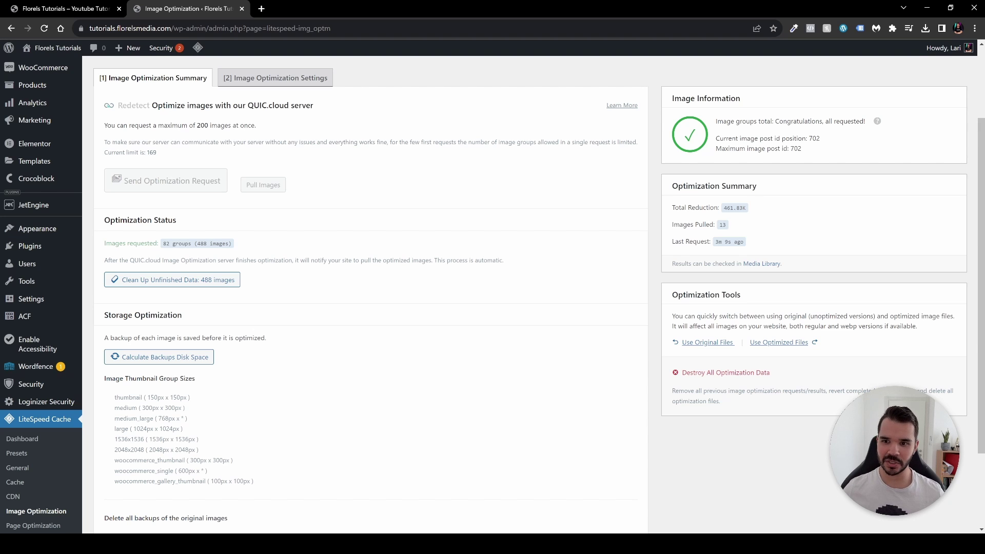
left_click(778, 342)
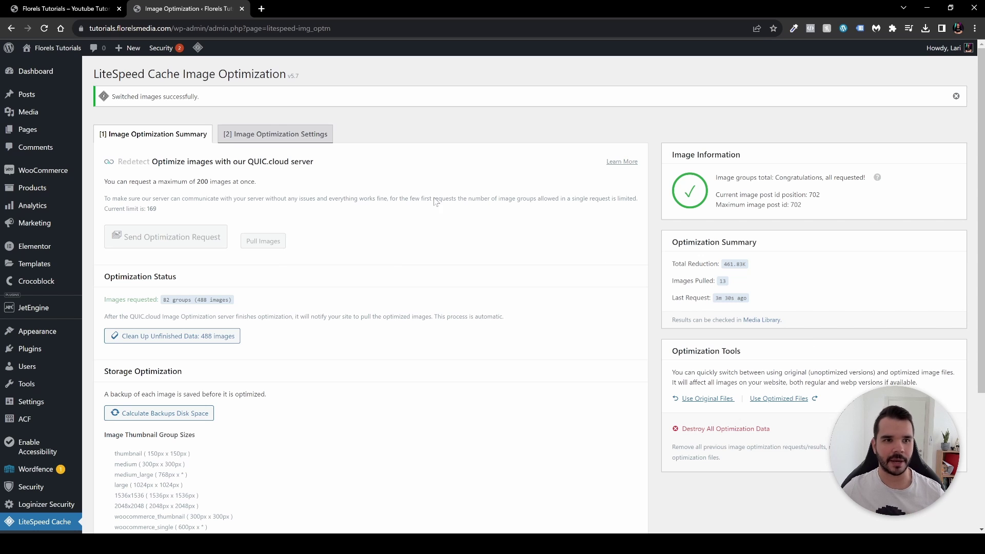
On the homepage, Purge All and inspect the carousel image, now served as .jpeg.webp.
left_click(65, 9)
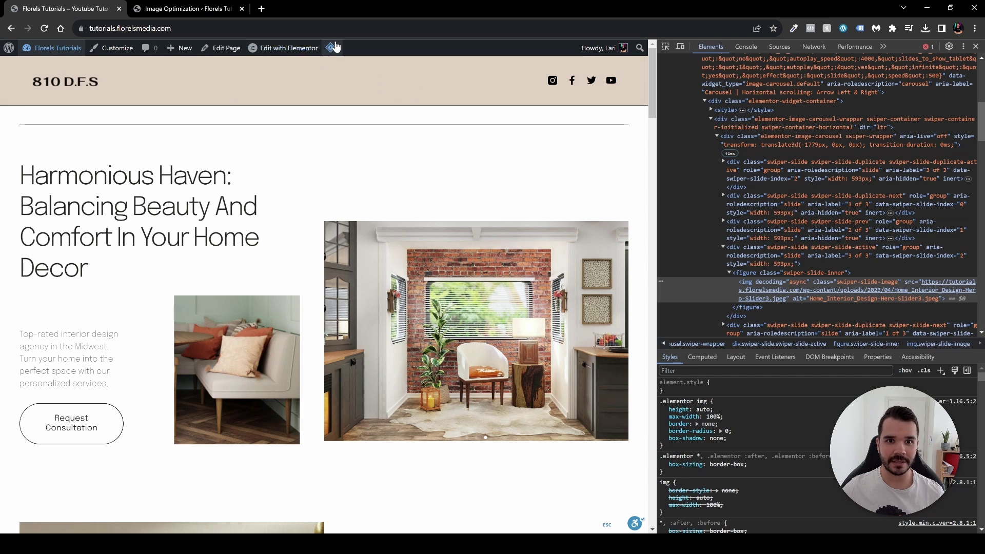
mouse_move(330, 48)
left_click(348, 93)
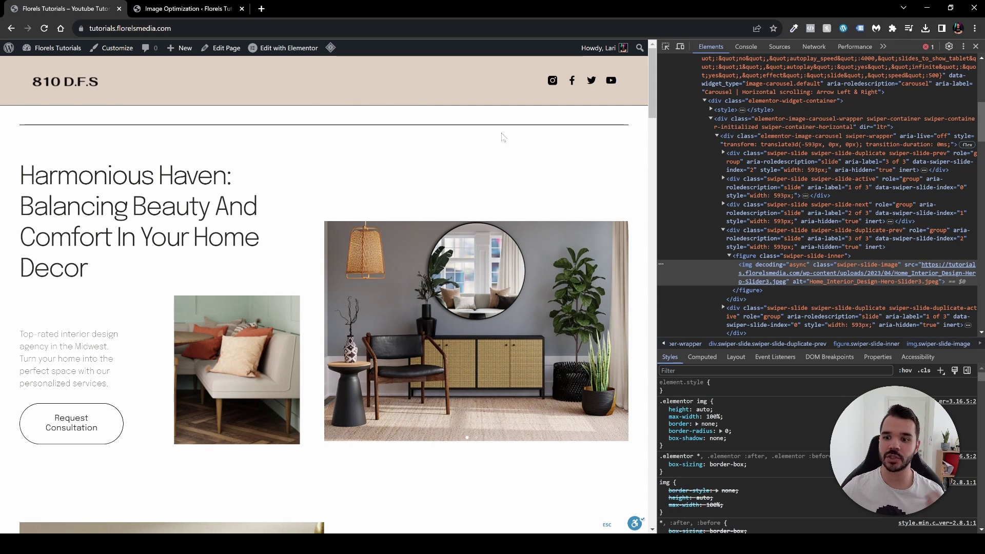
left_click(666, 46)
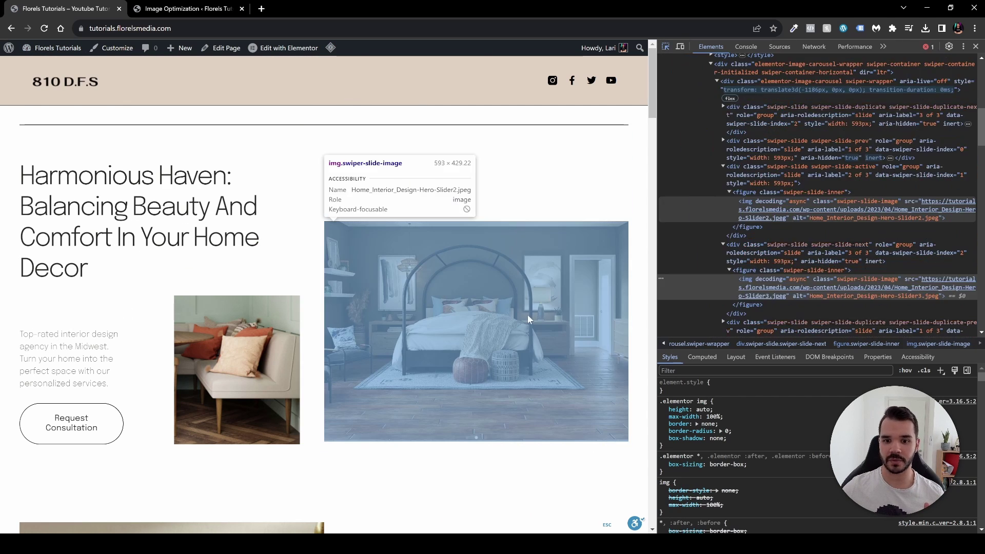
left_click(527, 314)
mouse_move(780, 218)
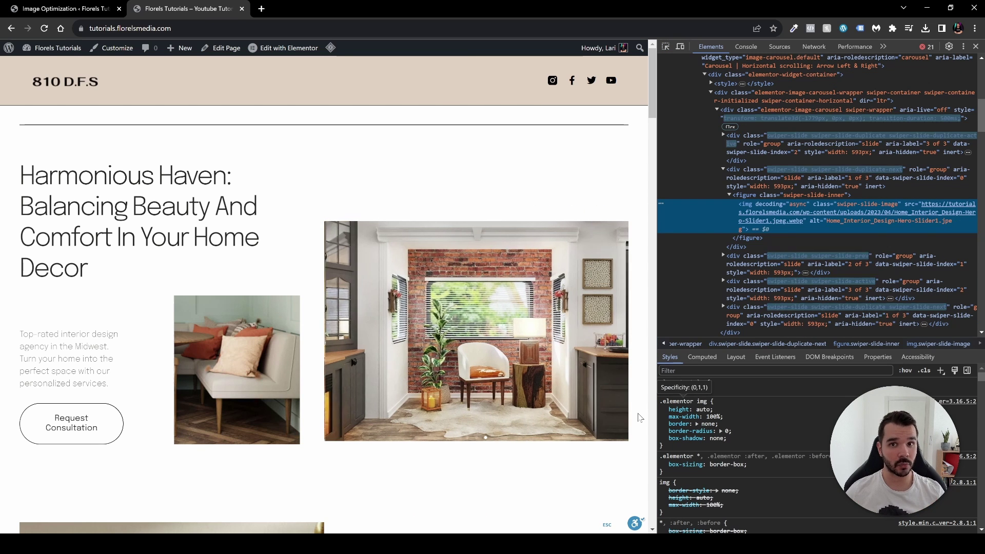
Apply Use Optimized Files again and check WebP For Extra srcset in Image Optimization Settings.
left_click(58, 8)
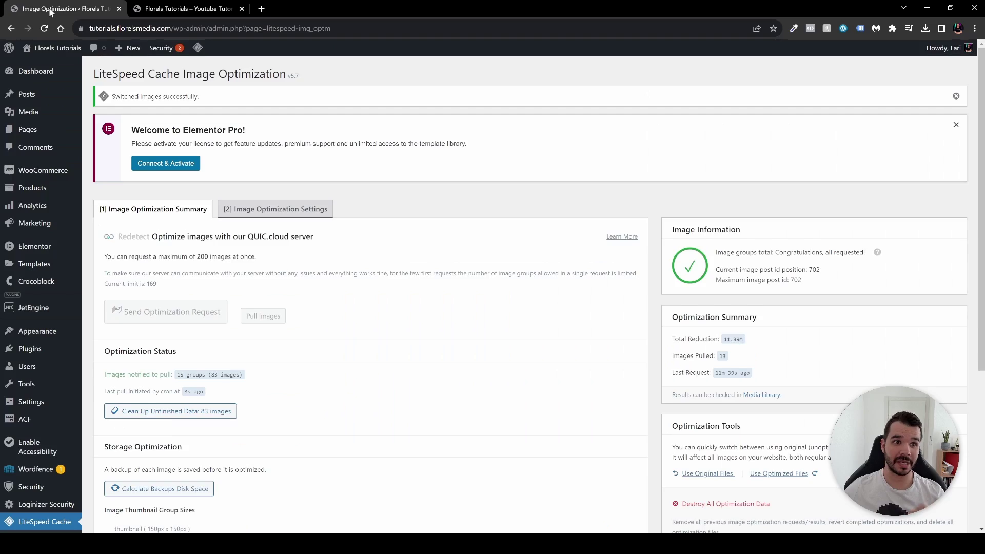
scroll(735, 384, "down", 3)
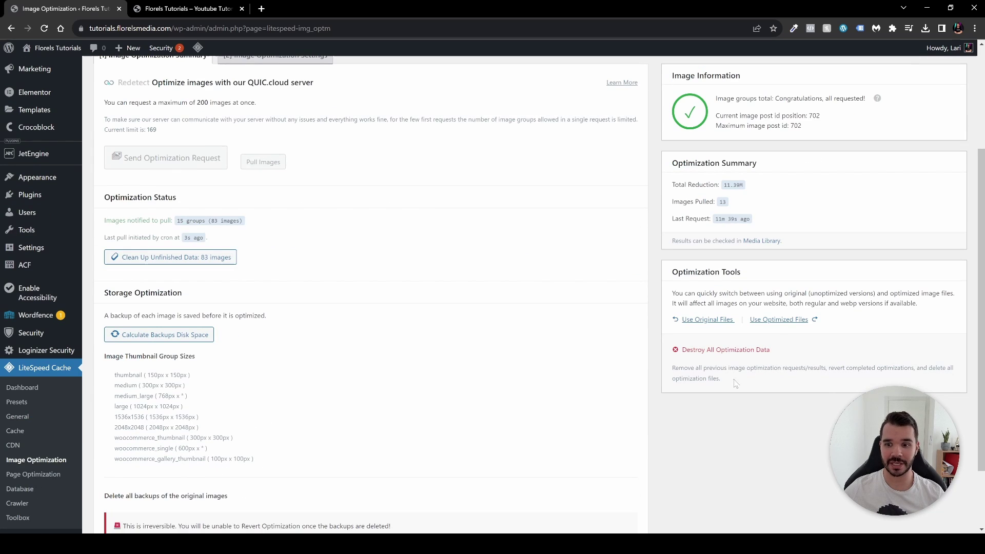
left_click(775, 326)
left_click(277, 211)
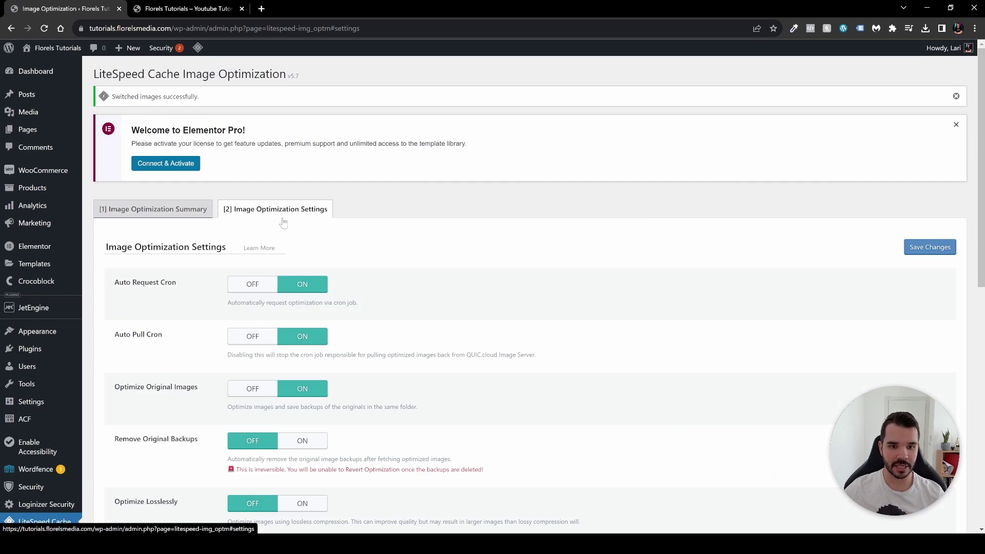
scroll(387, 278, "down", 6)
scroll(388, 278, "down", 4)
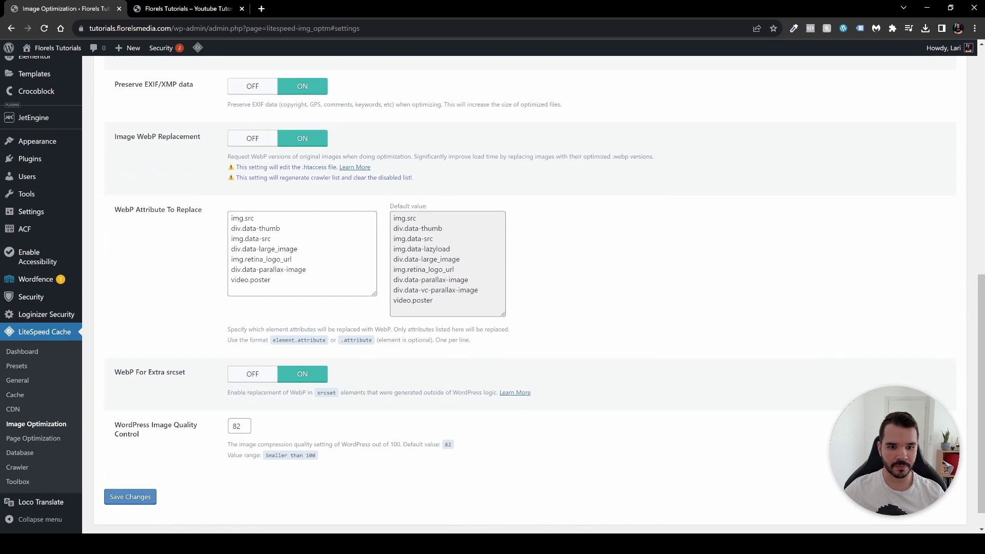
left_click_drag(114, 349, 187, 350)
left_click(249, 365)
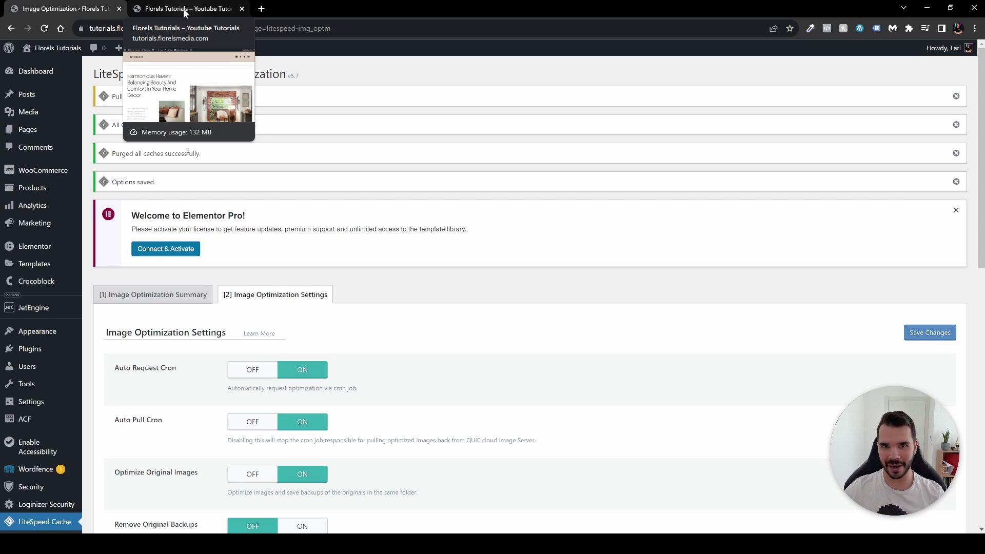
On the homepage tab, confirm the hero image is Home_Interior_Design-Hero-Slider1.jpeg.webp at 104 kB.
left_click(183, 8)
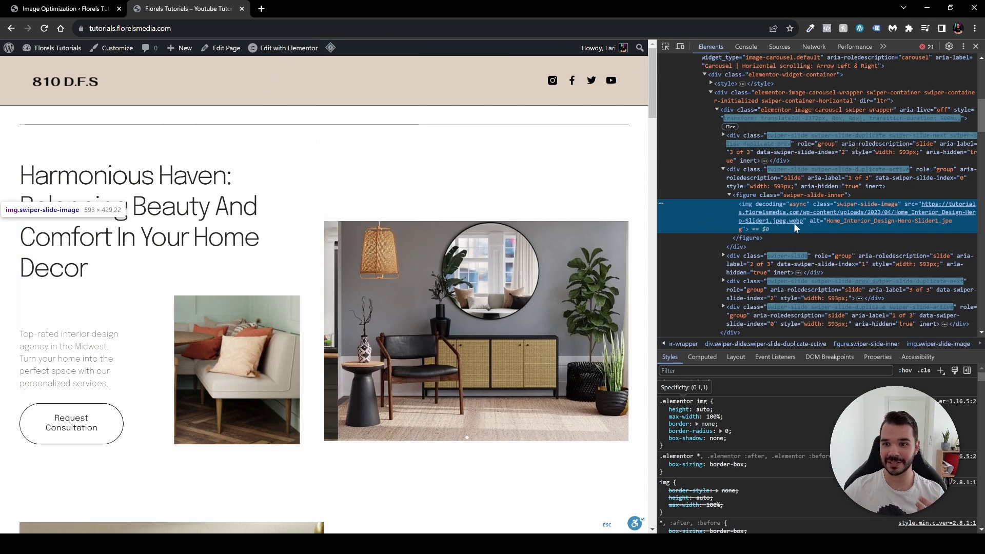
mouse_move(795, 221)
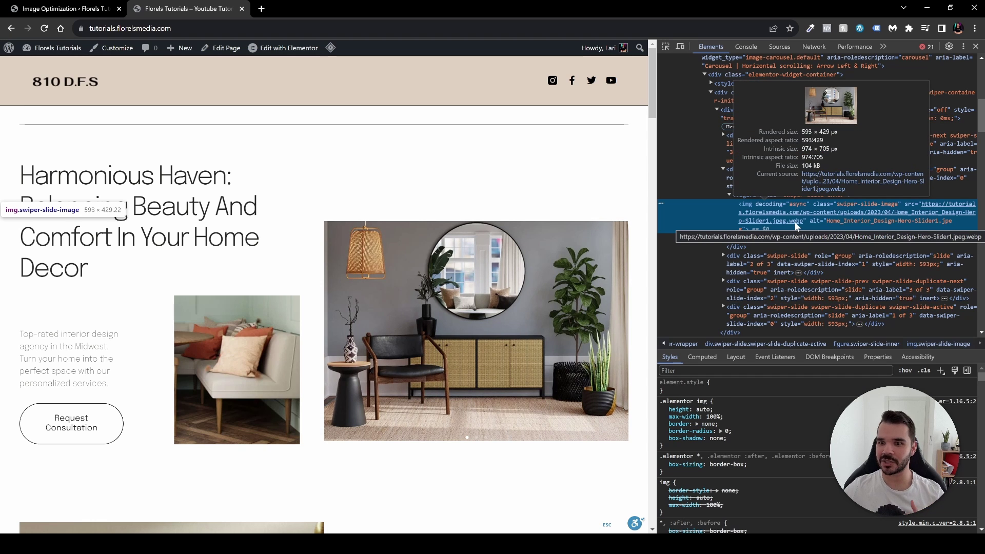